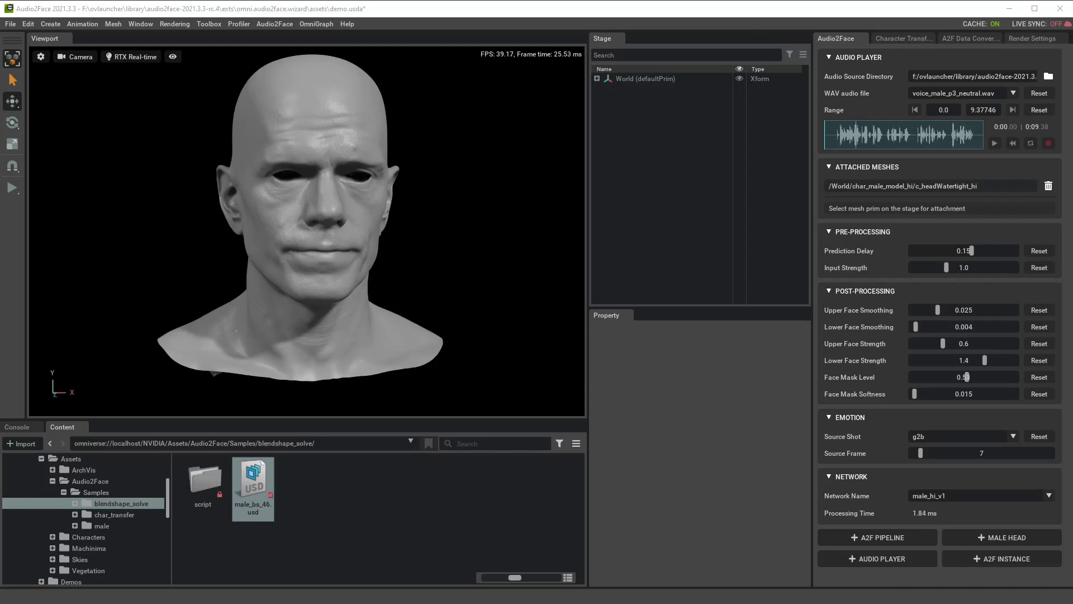
pyautogui.click(958, 92)
pyautogui.click(959, 95)
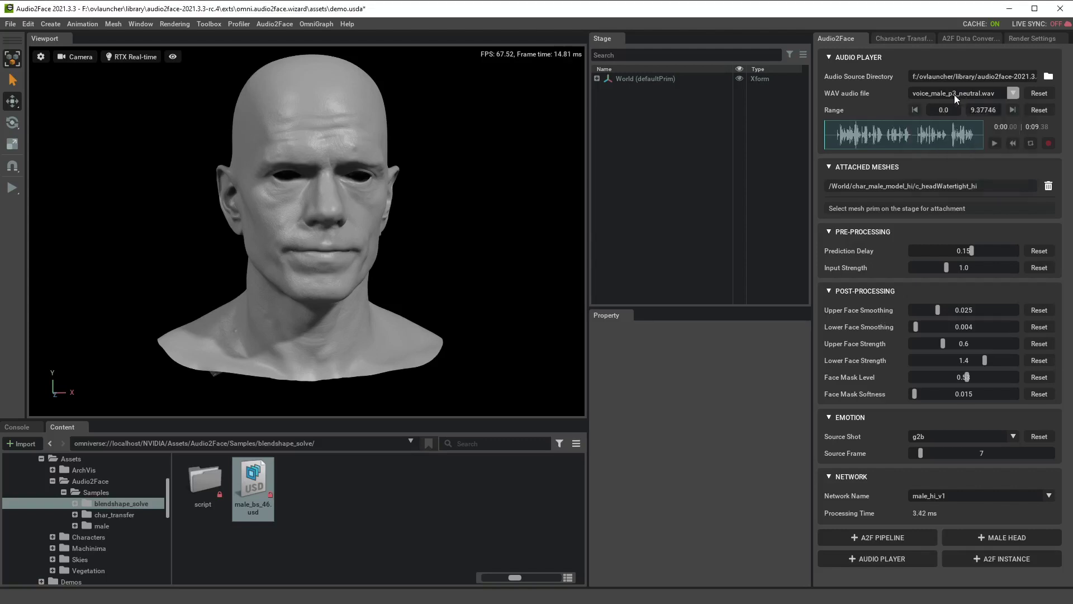
pyautogui.click(957, 38)
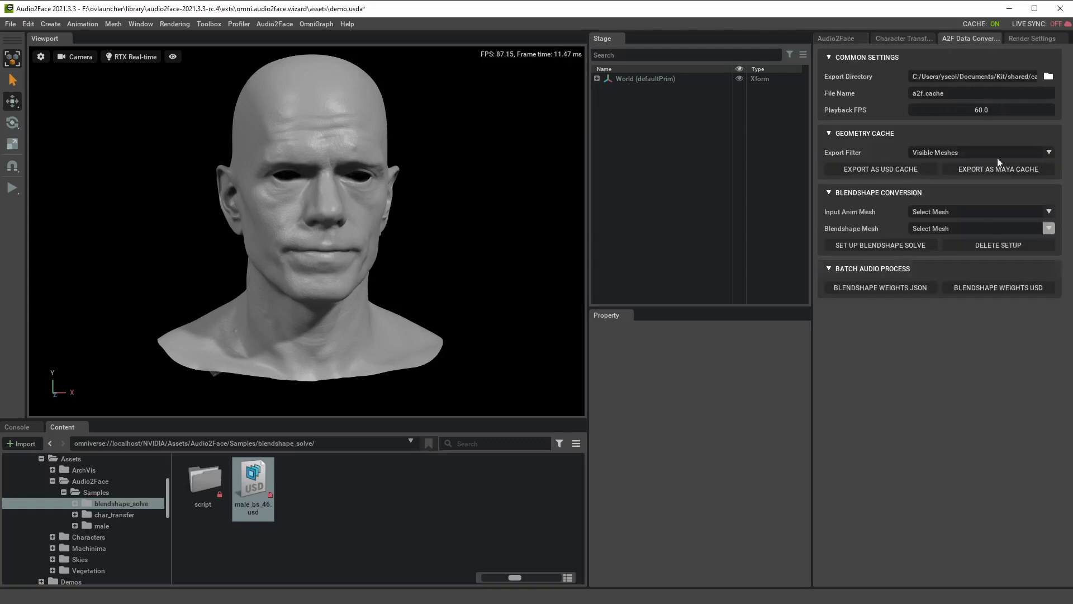
pyautogui.click(830, 39)
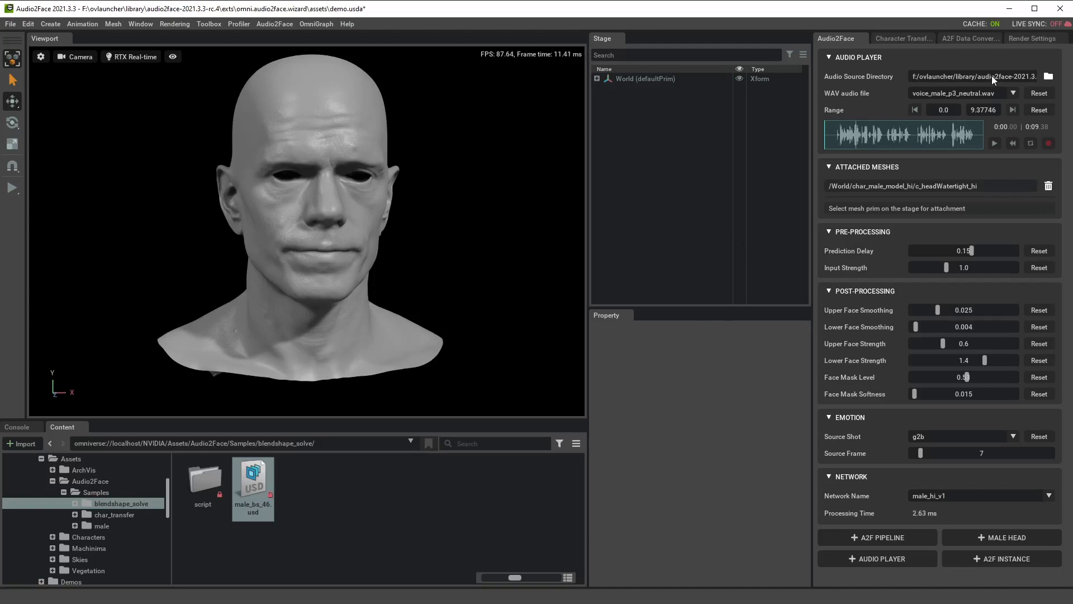
# - Set the audio source directory to the bookmarked folder C:/_a2f_bs_conversion/batchAudioTest
pyautogui.click(1049, 76)
pyautogui.scroll(5, 313, 260)
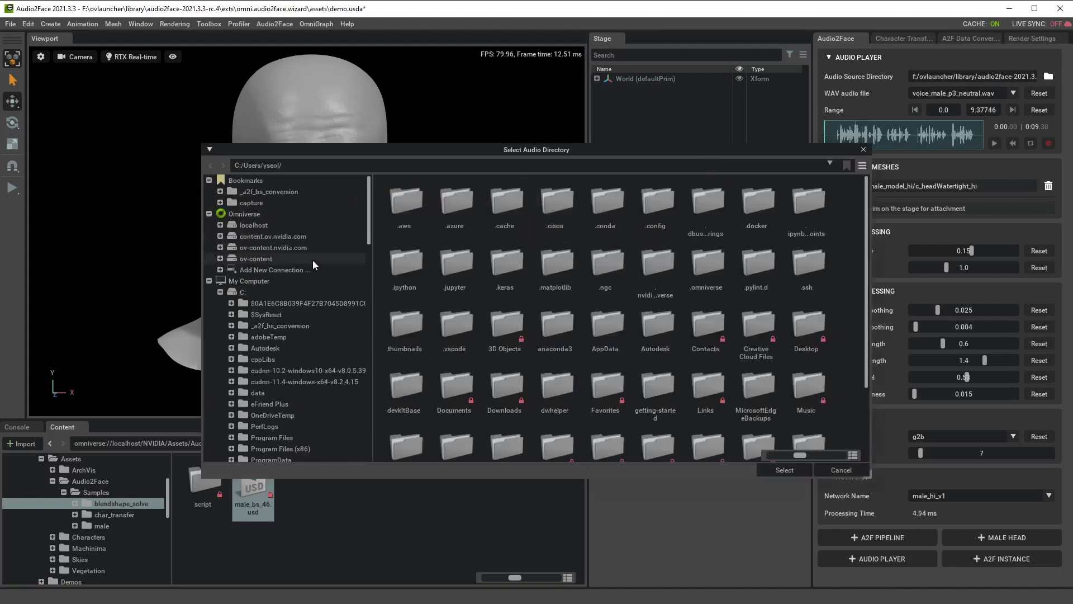
pyautogui.click(290, 191)
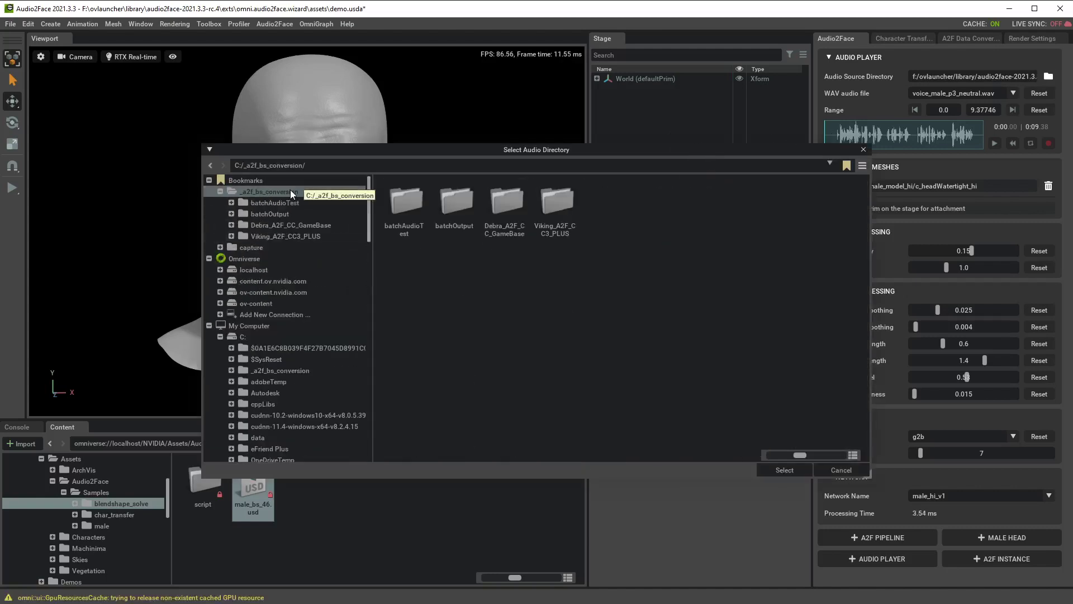
pyautogui.doubleClick(404, 202)
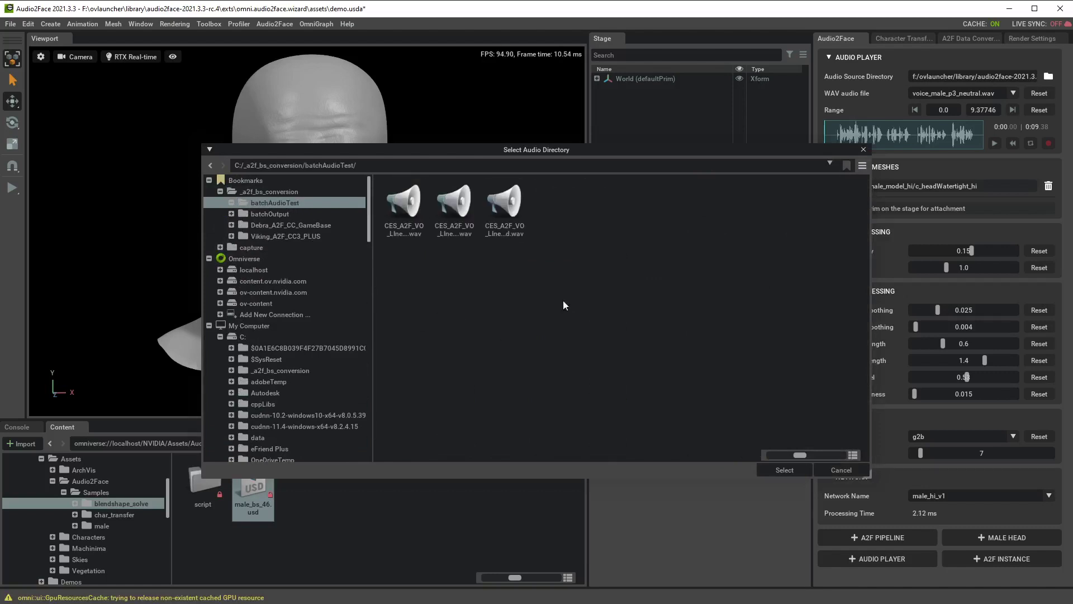
pyautogui.click(784, 469)
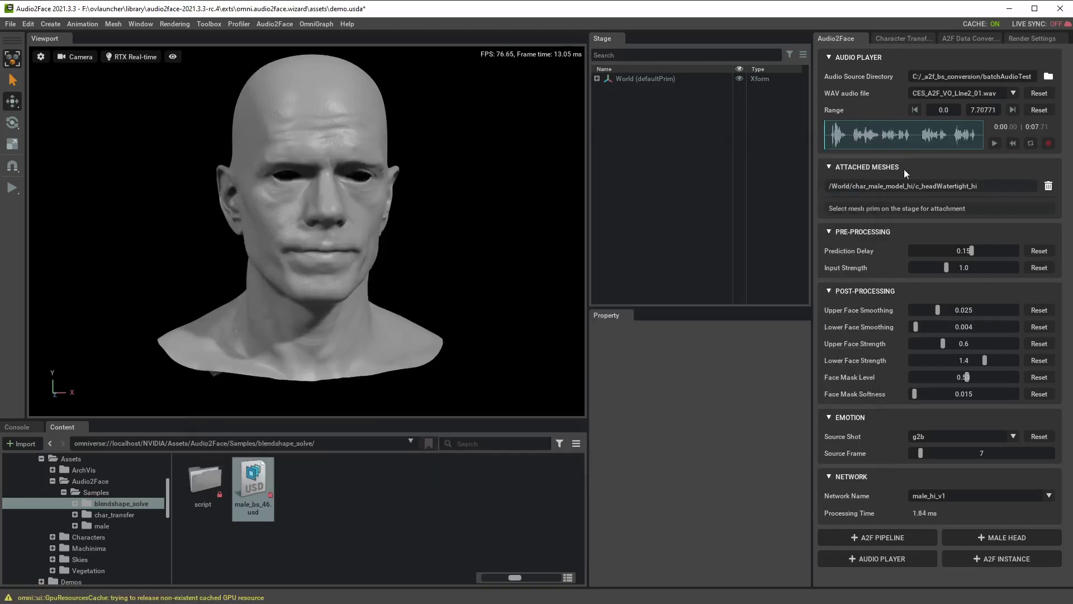
# - Add male_bs_46.usd to the stage and set up a blendshape solve with c_headWatertight_hi as input animation mesh and male_bs_46/neutral as blendshape mesh
pyautogui.click(945, 39)
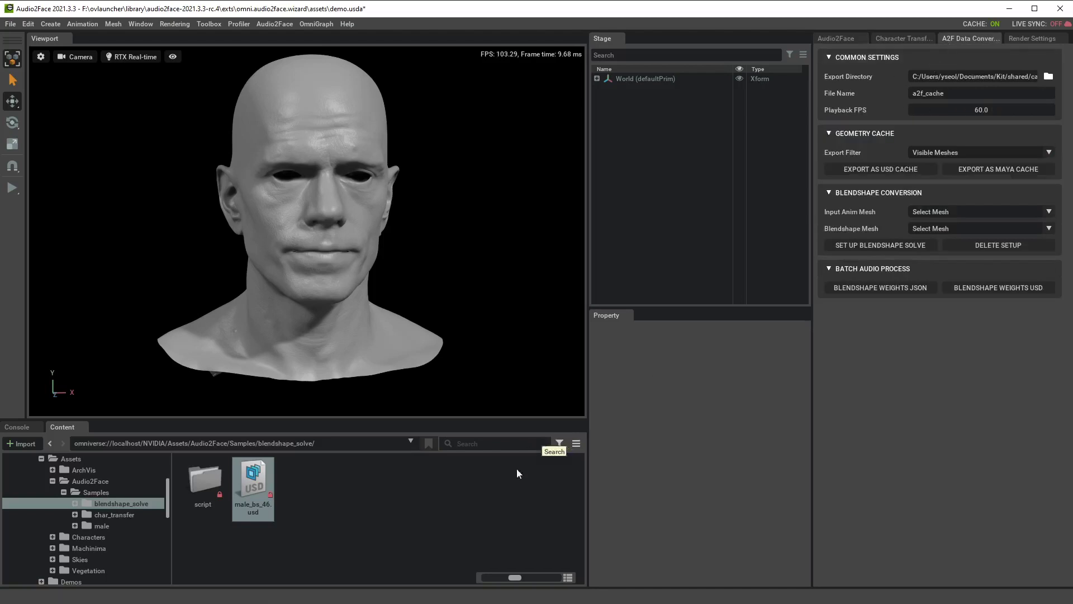
pyautogui.moveTo(252, 481); pyautogui.dragTo(657, 260)
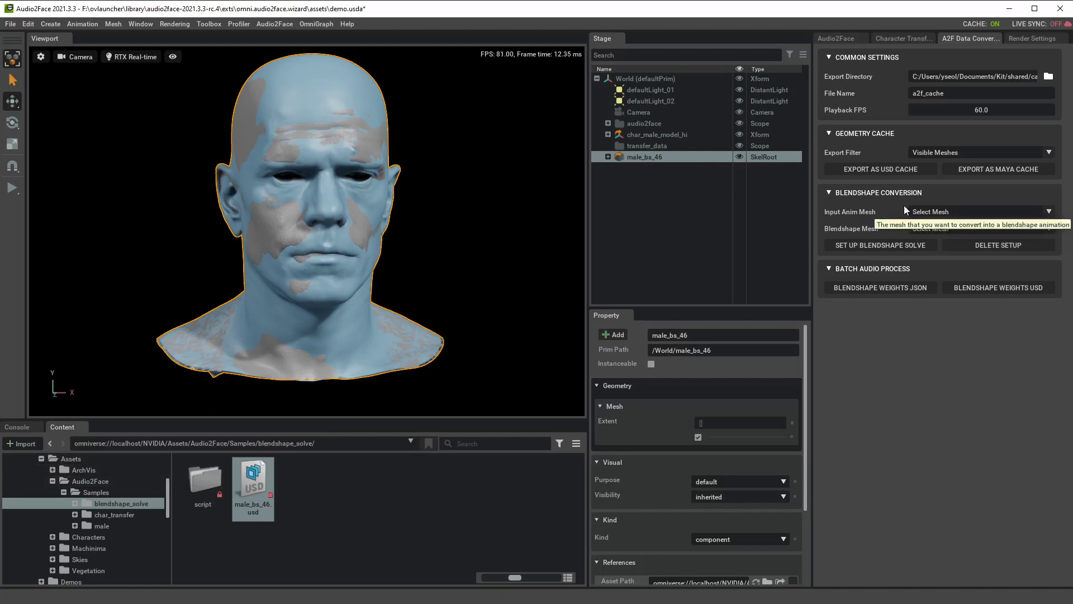
pyautogui.click(936, 212)
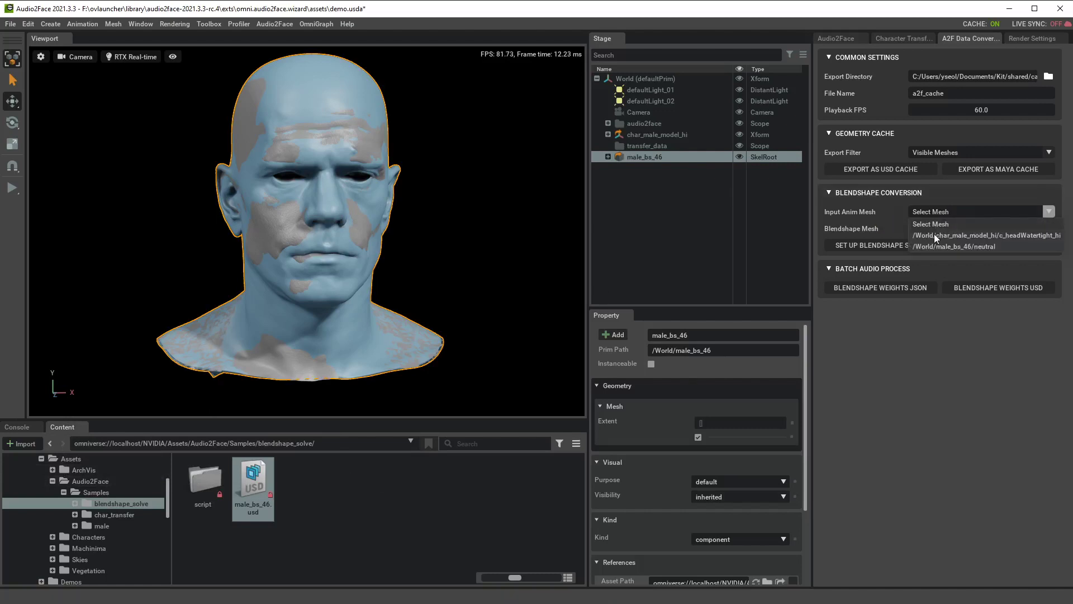
pyautogui.click(934, 234)
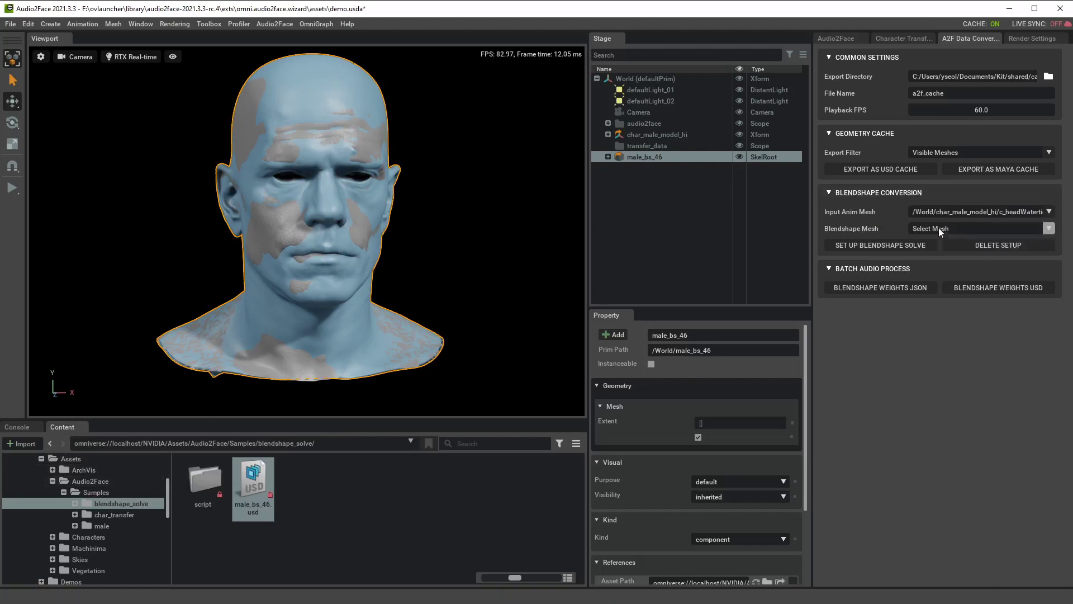
pyautogui.click(938, 228)
pyautogui.click(934, 263)
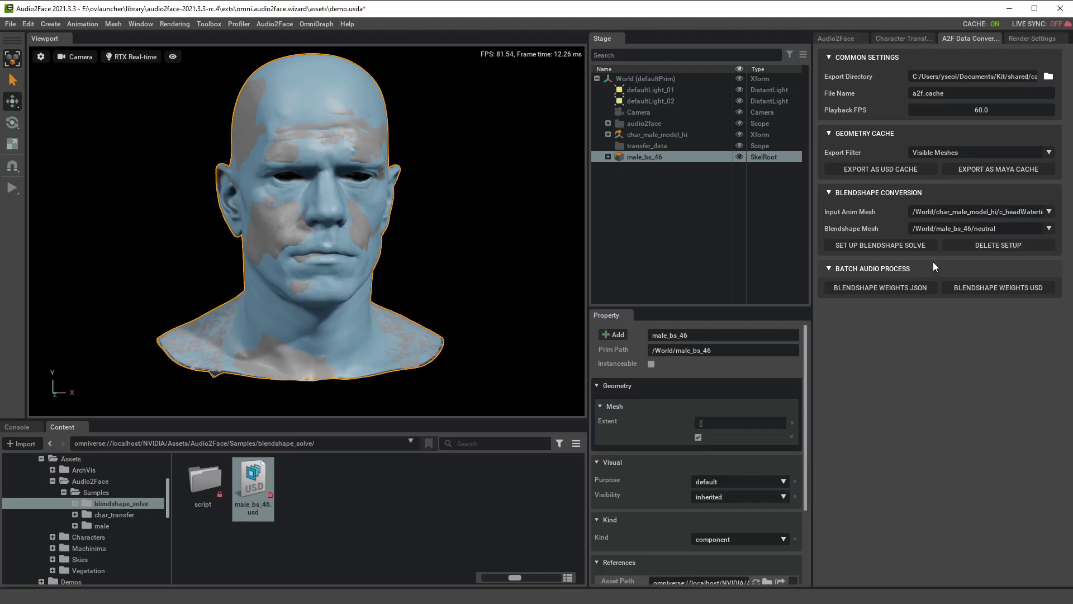
pyautogui.click(883, 247)
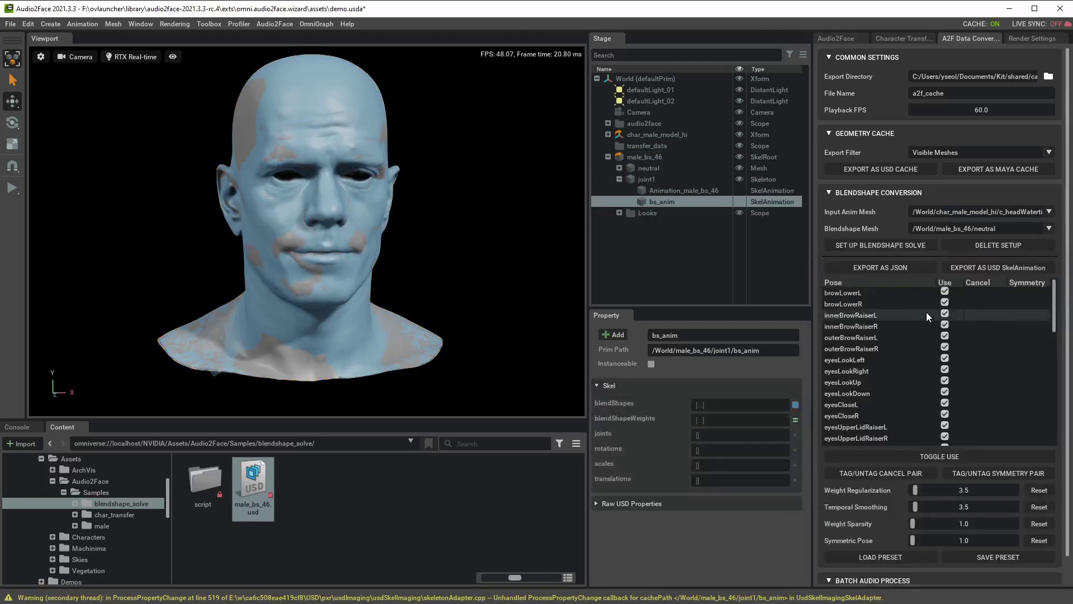
# - Scrub through the loaded audio waveform to preview the solved blendshape animation on the head
pyautogui.click(837, 38)
pyautogui.click(849, 132)
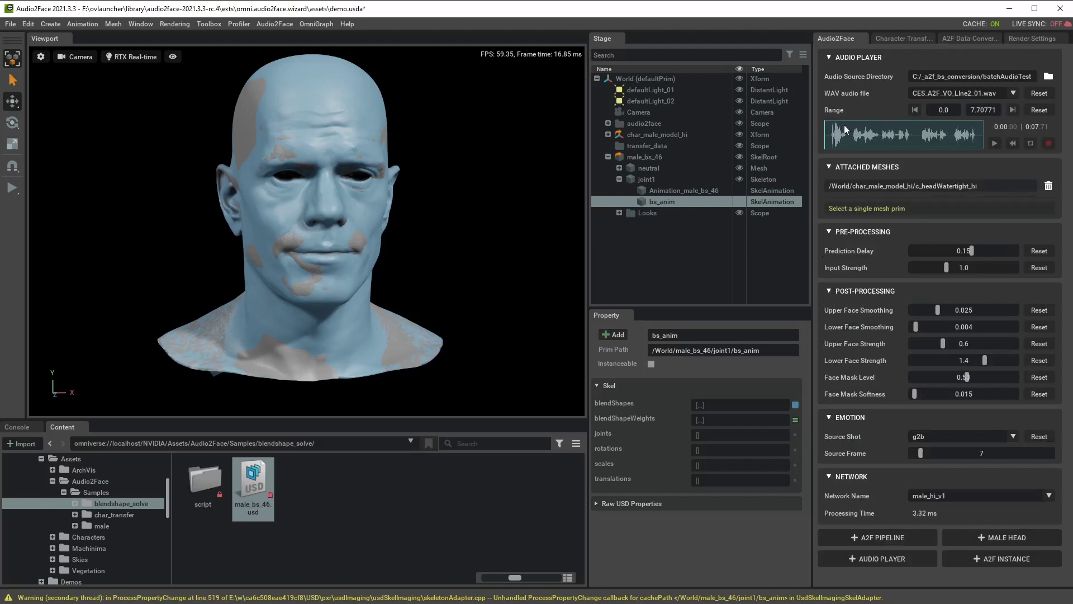
pyautogui.moveTo(859, 132)
pyautogui.mouseDown()
pyautogui.moveTo(930, 132)
pyautogui.moveTo(860, 132)
pyautogui.mouseUp()
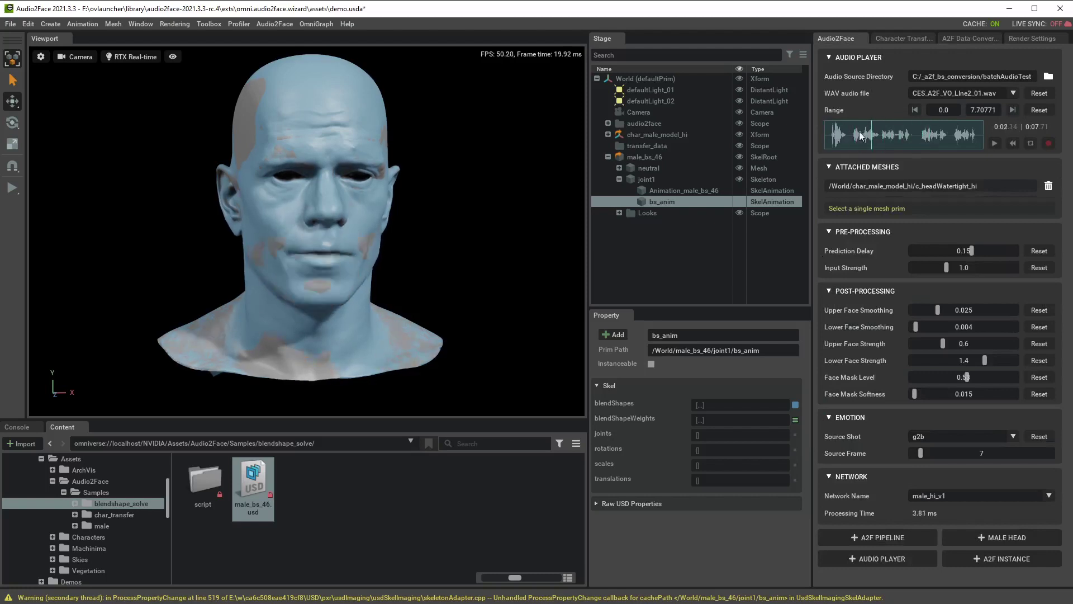
# - Set the data conversion export directory to C:/_a2f_bs_conversion/batchOutput
pyautogui.click(954, 39)
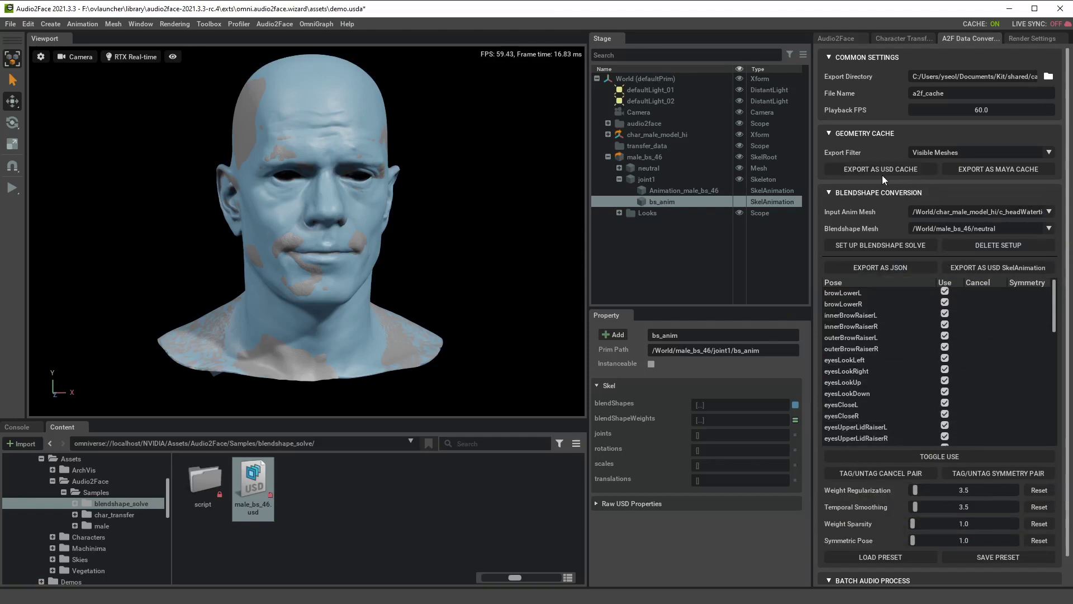
pyautogui.click(1049, 77)
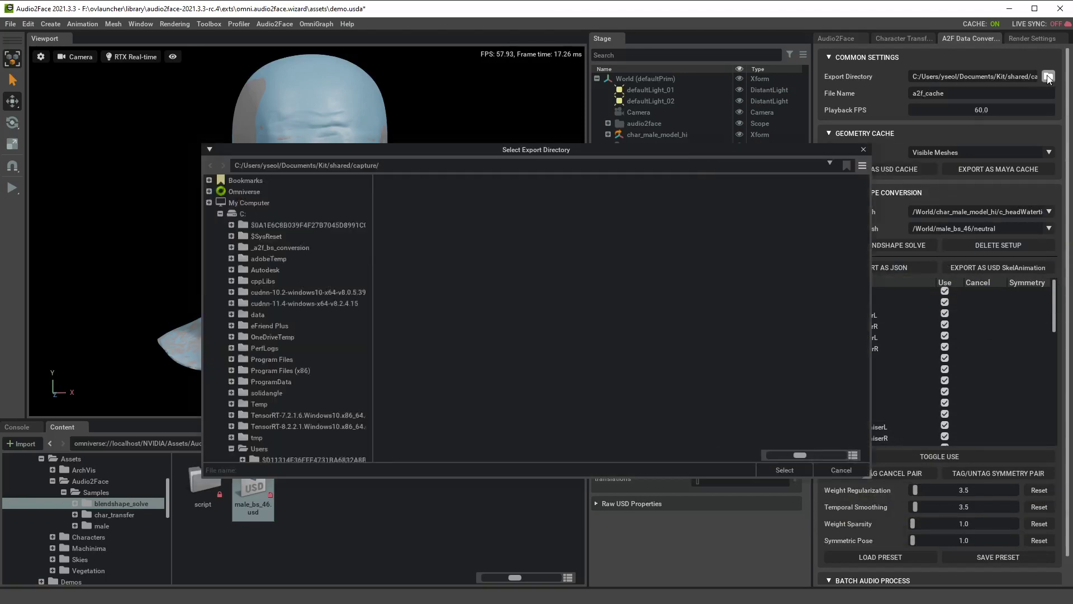
pyautogui.scroll(5, 318, 239)
pyautogui.scroll(10, 317, 239)
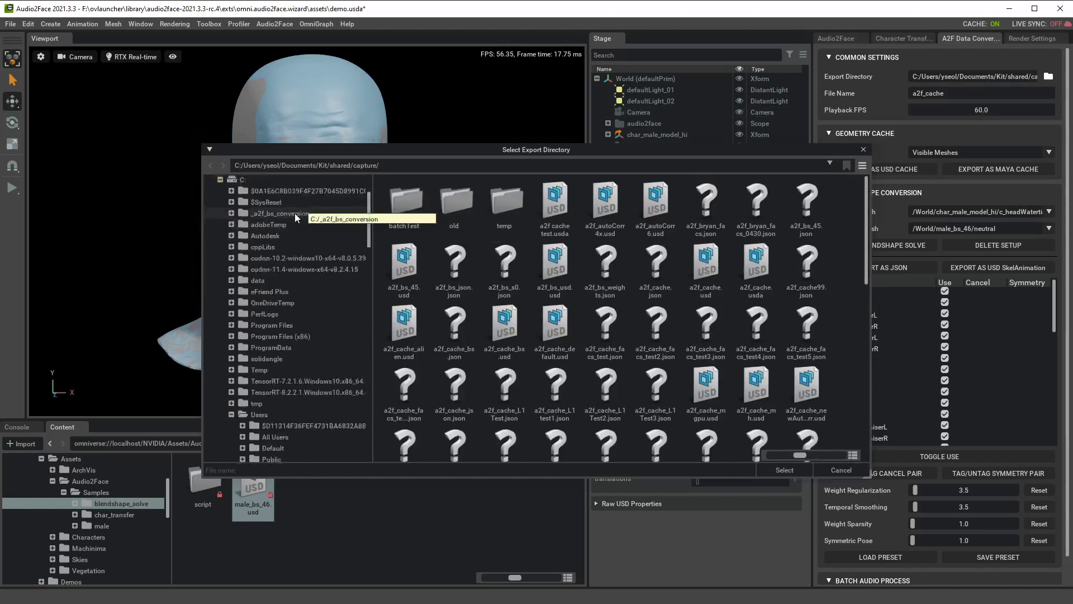
pyautogui.click(295, 191)
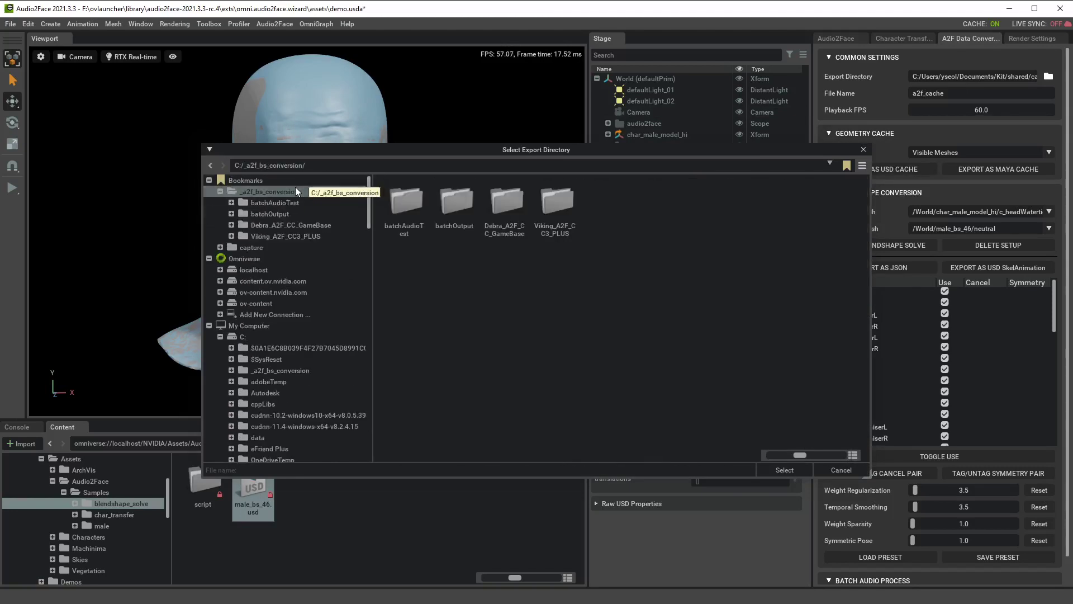
pyautogui.doubleClick(458, 206)
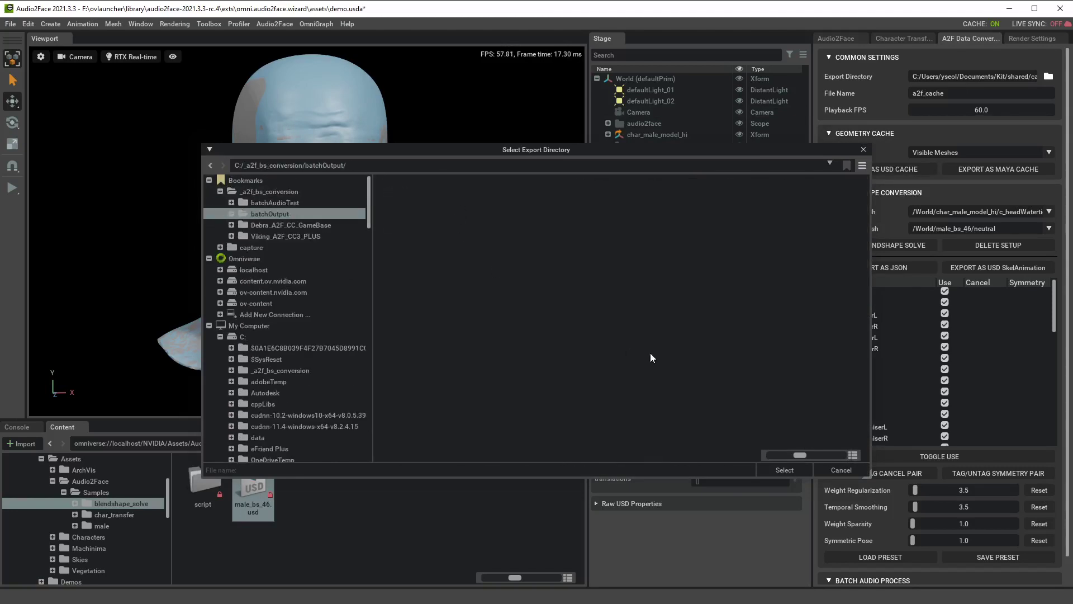
pyautogui.click(784, 470)
# - Clear the export file name and set the playback FPS to 24
pyautogui.doubleClick(957, 92)
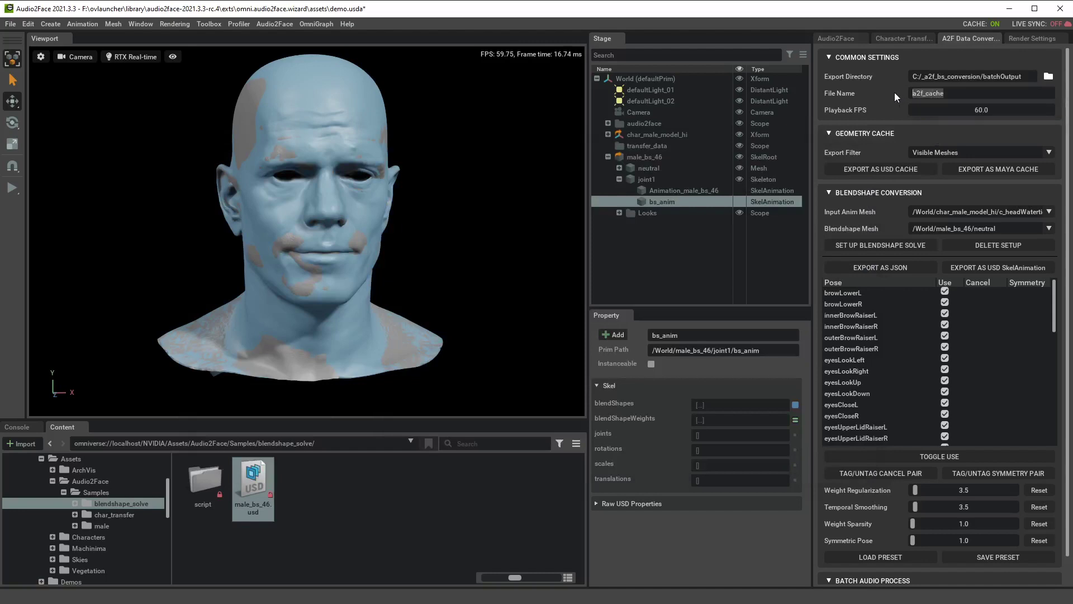
pyautogui.press('End')
pyautogui.press('BackSpace')
pyautogui.press('BackSpace')
pyautogui.doubleClick(982, 112)
pyautogui.write('24')
pyautogui.click(955, 95)
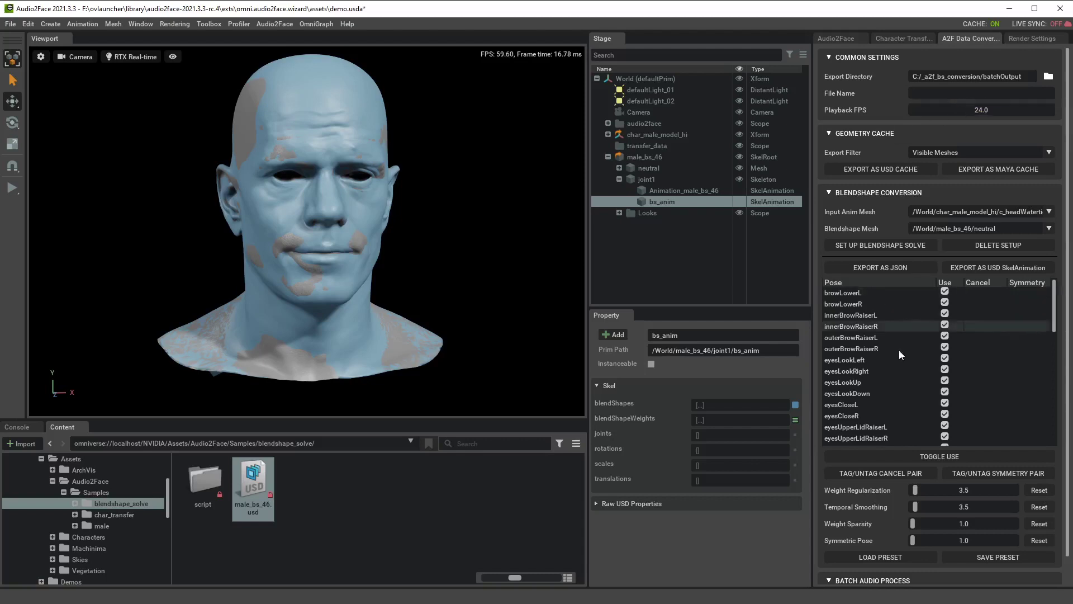
# - Batch export the blendshape weights of all audio files in the source directory as JSON
pyautogui.scroll(-5, 896, 352)
pyautogui.scroll(-1, 893, 512)
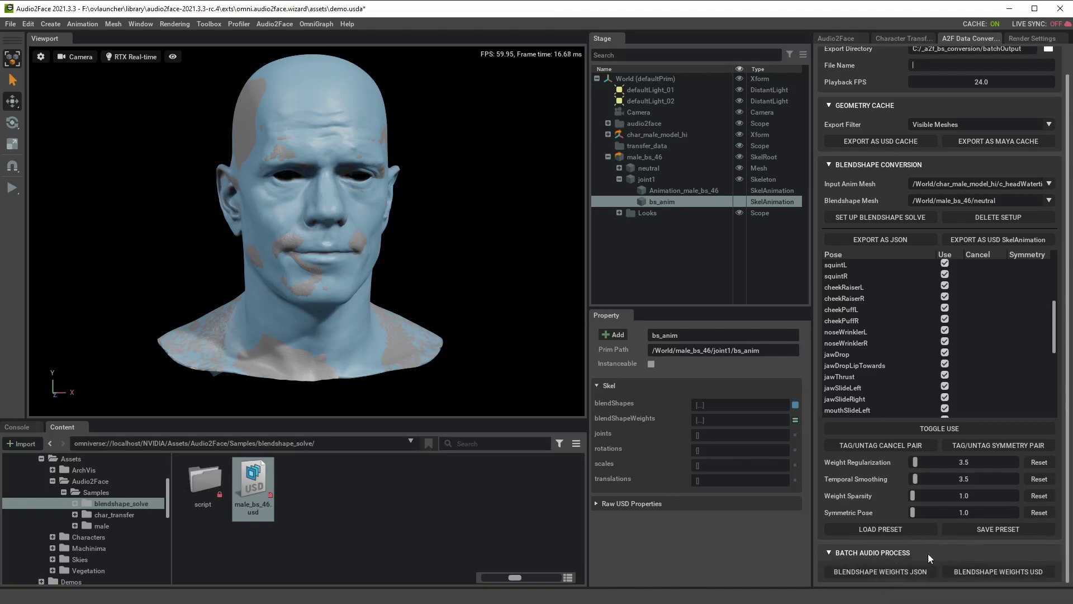
pyautogui.click(889, 569)
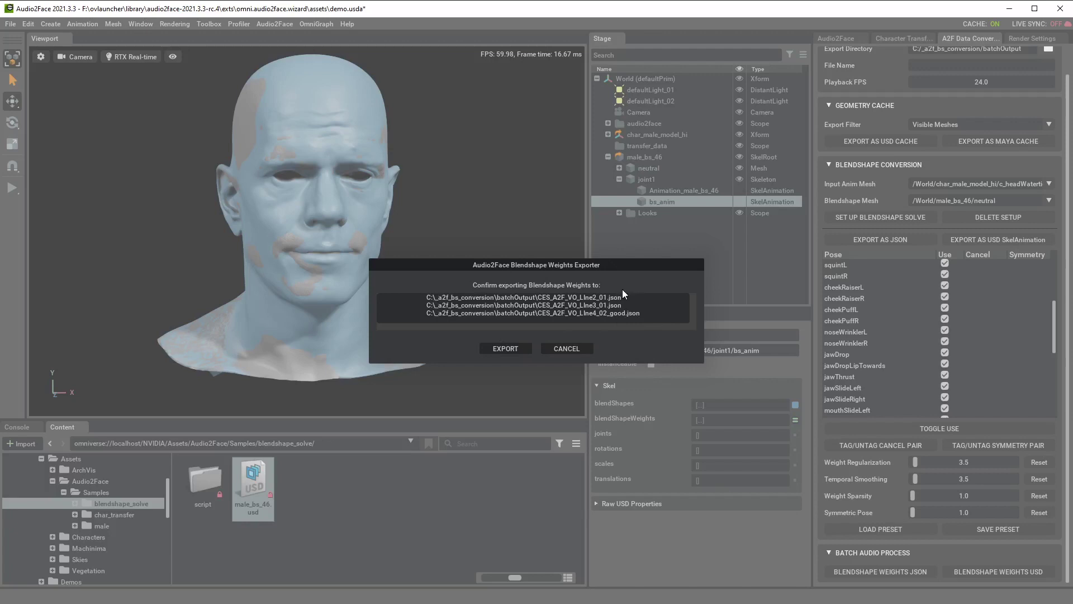
pyautogui.click(504, 348)
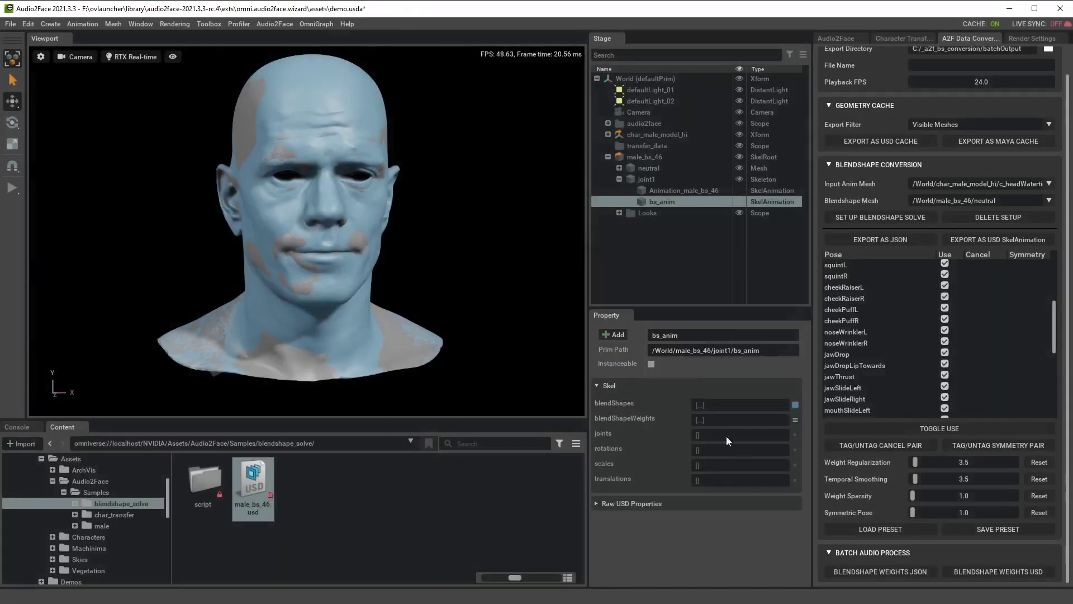
# - Batch export the blendshape weights as USD and check the generated files in the batchOutput folder in File Explorer
pyautogui.click(977, 573)
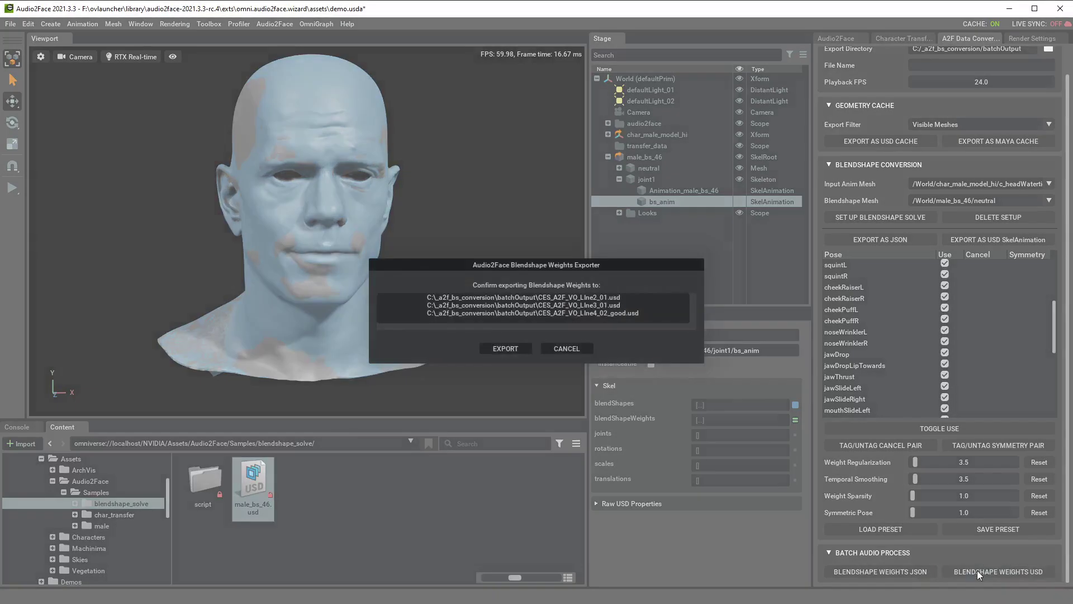
pyautogui.click(509, 351)
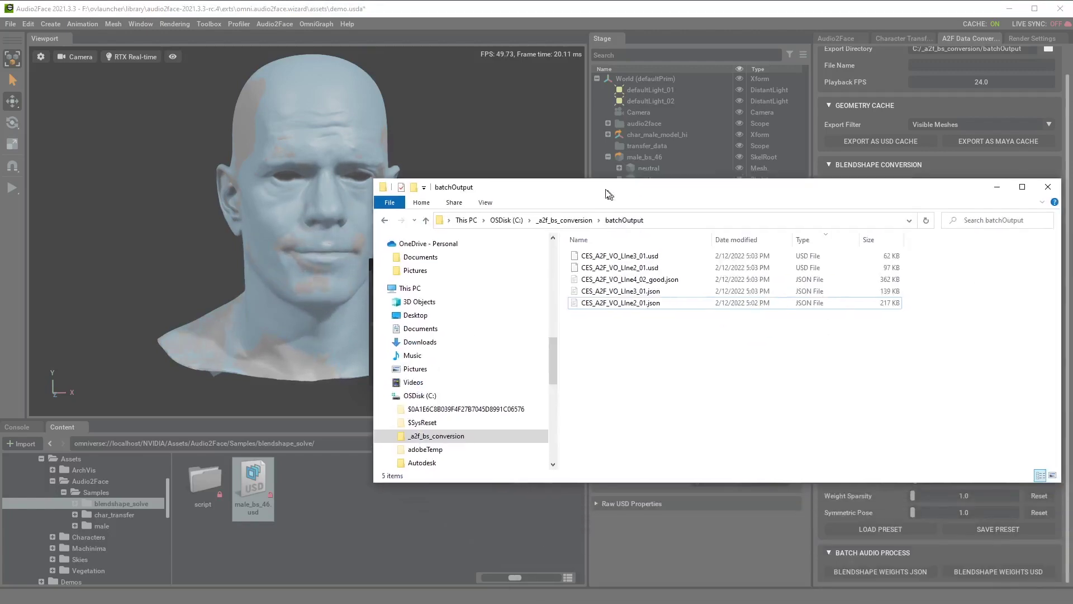
pyautogui.moveTo(610, 196); pyautogui.dragTo(560, 182)
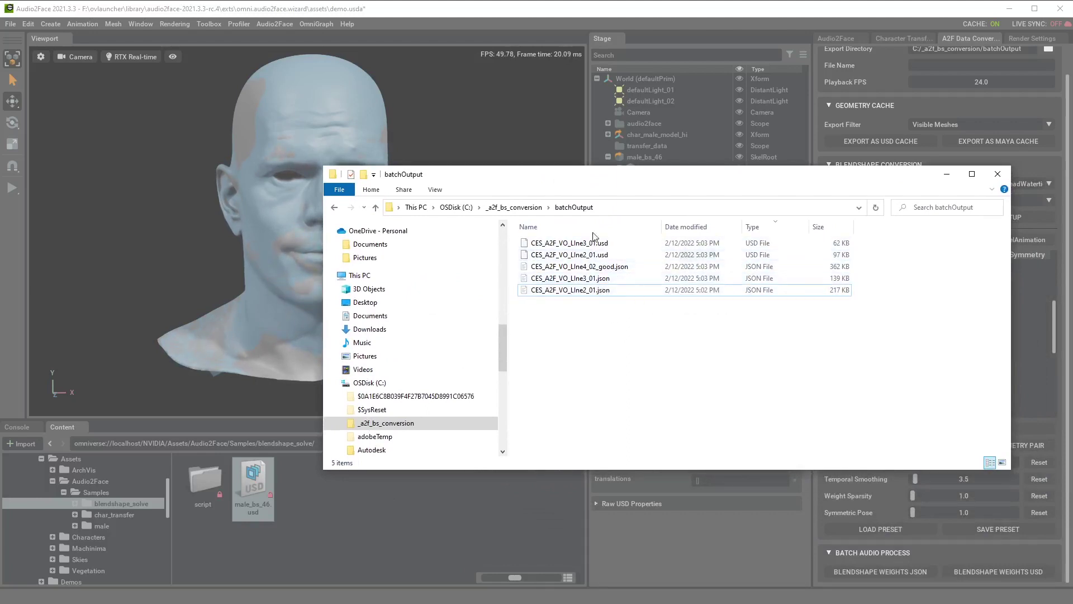
pyautogui.click(945, 177)
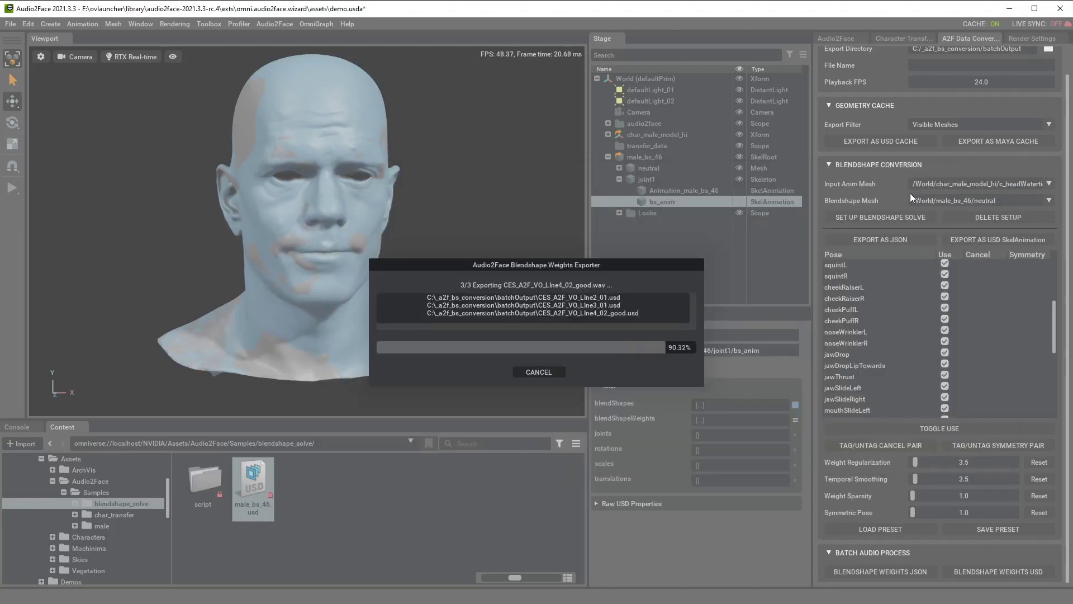